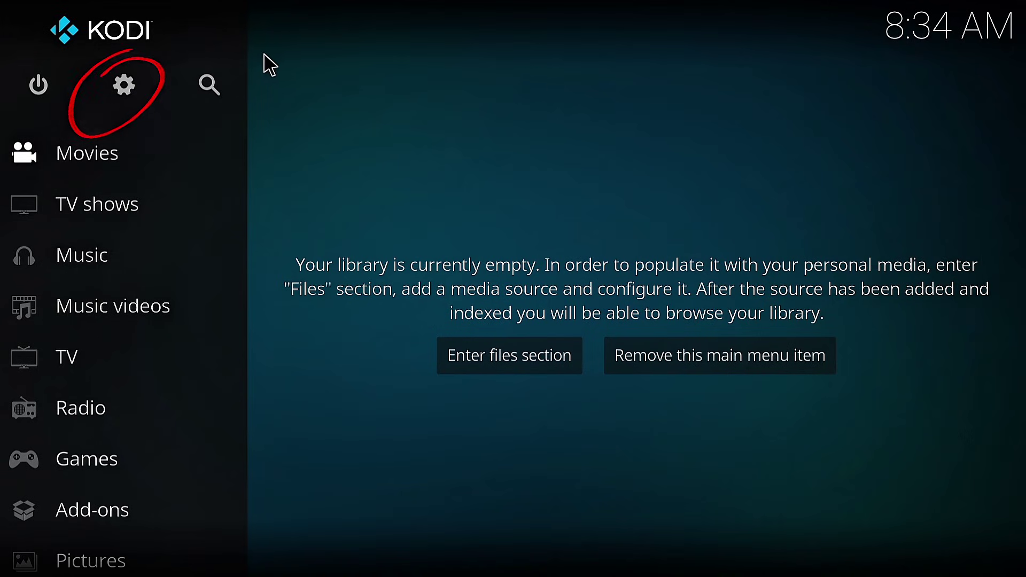
Turn on Unknown sources in System > Add-ons settings, accepting the warning, then go back
{"action": "left_click", "coordinate": [129, 82]}
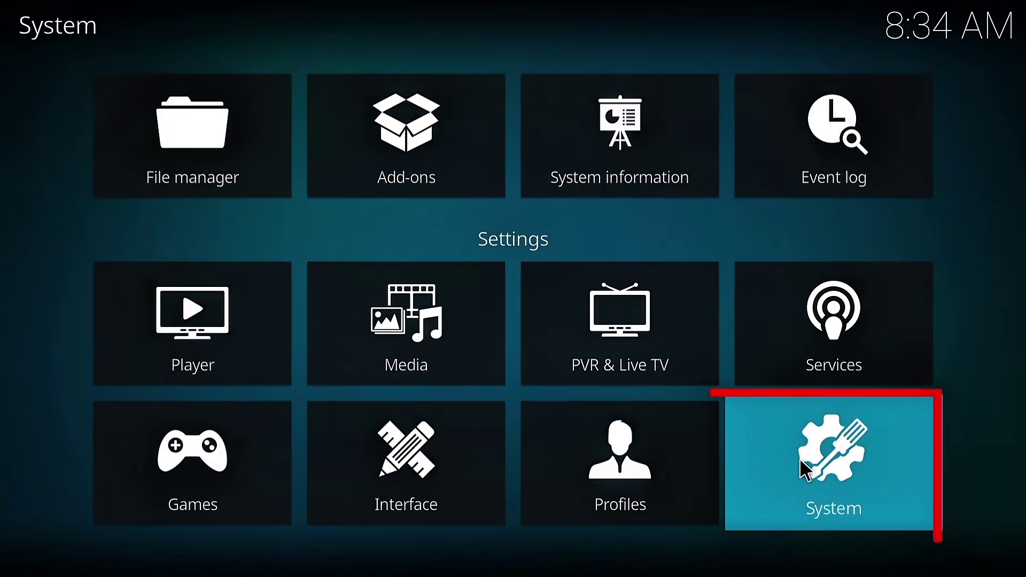
{"action": "left_click", "coordinate": [823, 456]}
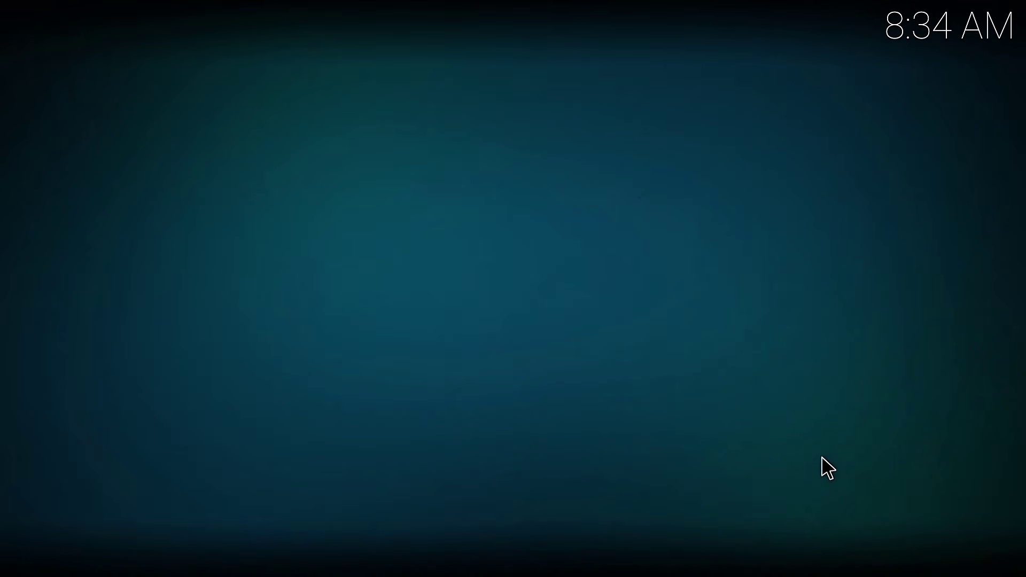
{"action": "left_click", "coordinate": [99, 329]}
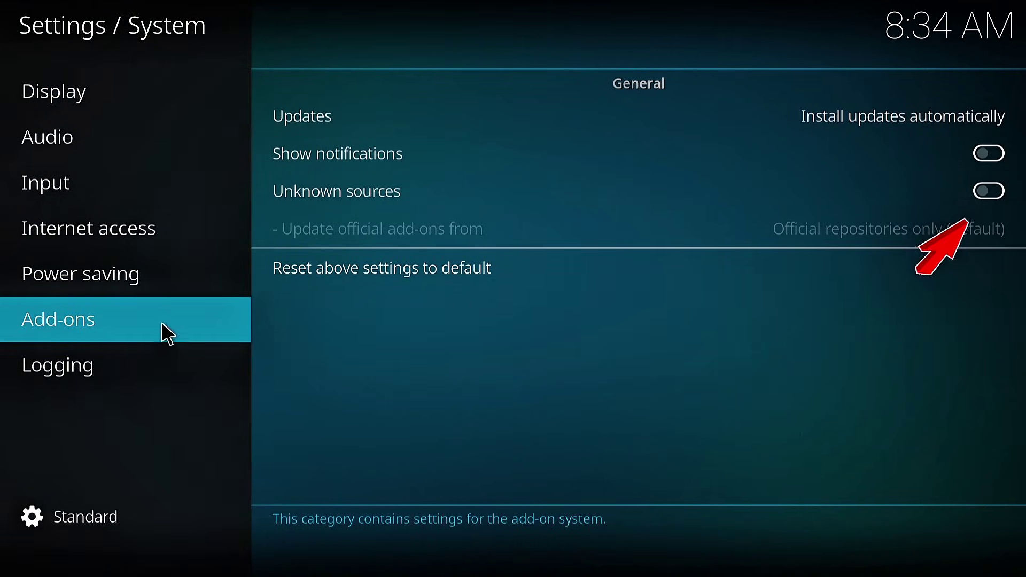
{"action": "left_click", "coordinate": [984, 187]}
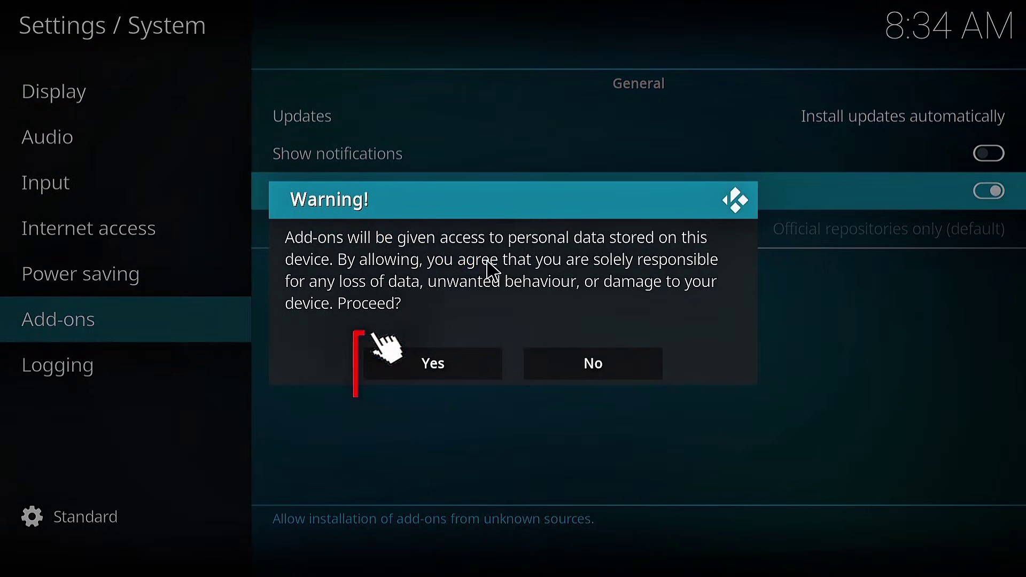
{"action": "left_click", "coordinate": [438, 369]}
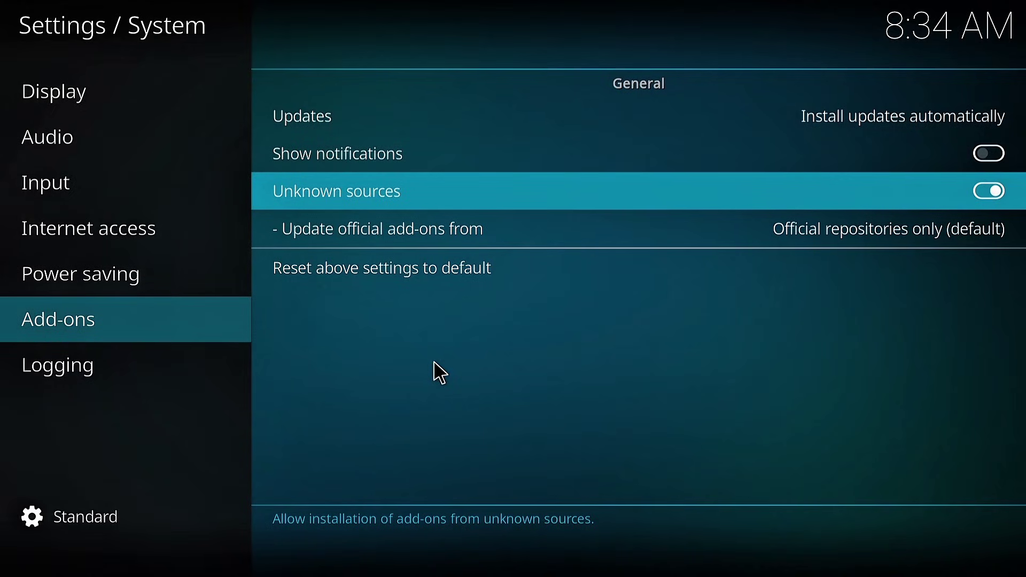
{"action": "right_click", "coordinate": [440, 372]}
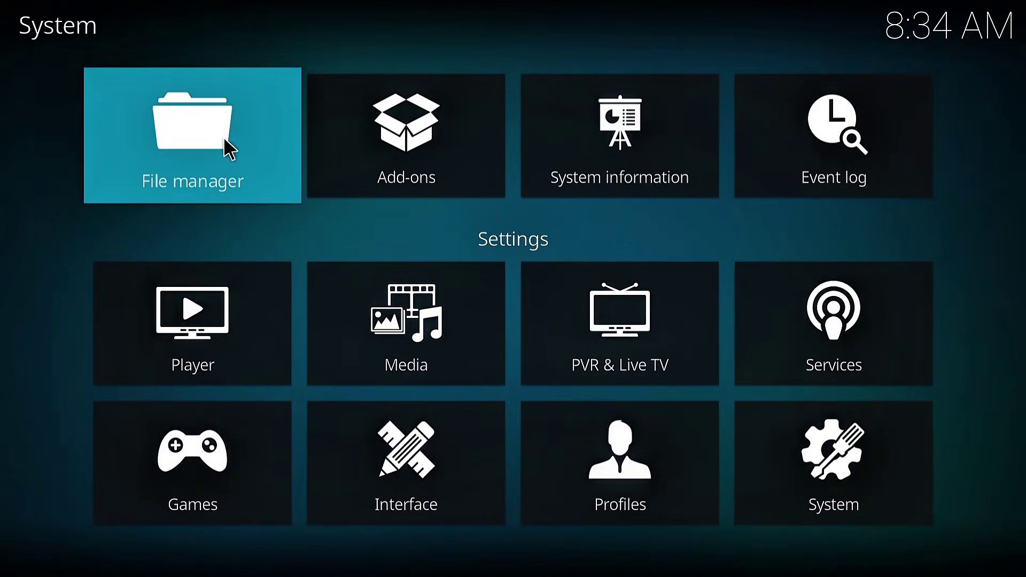
{"action": "left_click", "coordinate": [194, 143]}
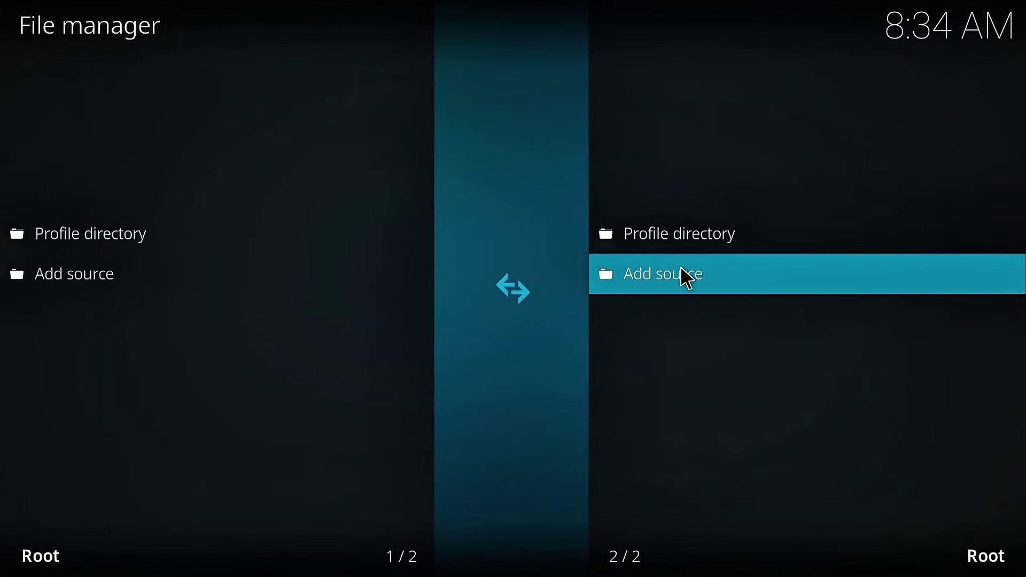
{"action": "left_click", "coordinate": [688, 285]}
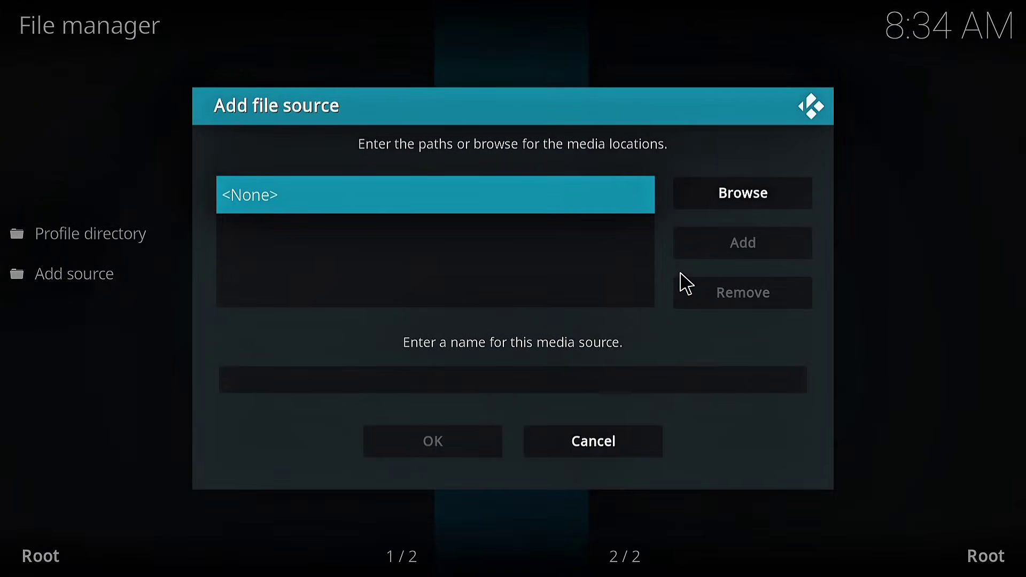
{"action": "left_click", "coordinate": [424, 198]}
{"action": "type", "text": "https://team-enigma.xyz/repo"}
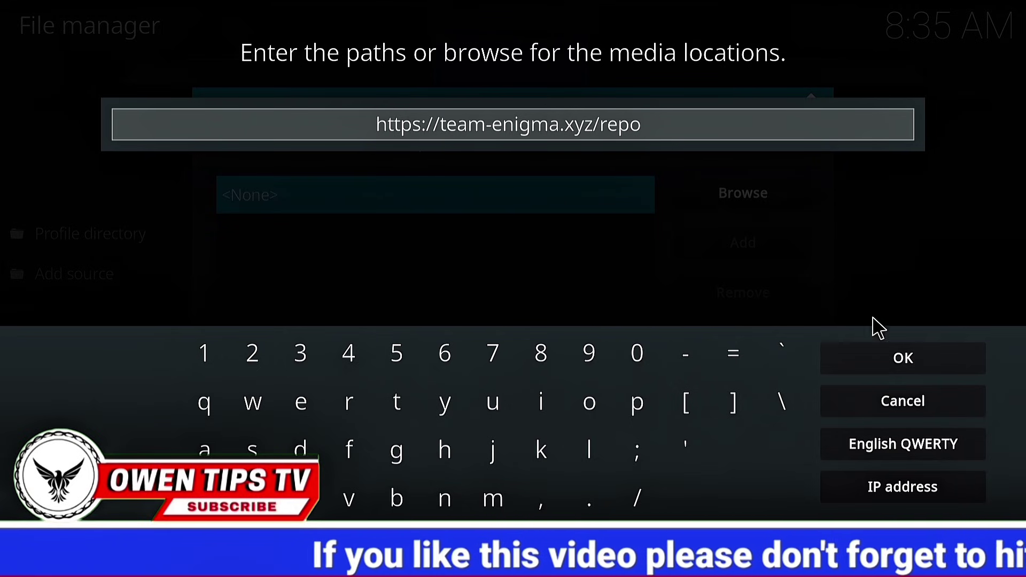
{"action": "left_click", "coordinate": [899, 368]}
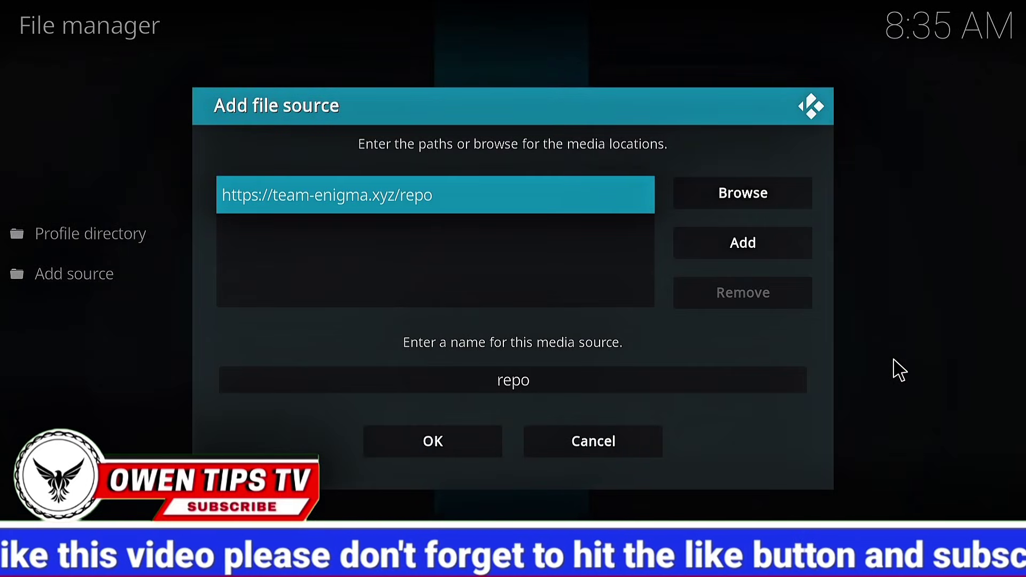
{"action": "left_click", "coordinate": [434, 447]}
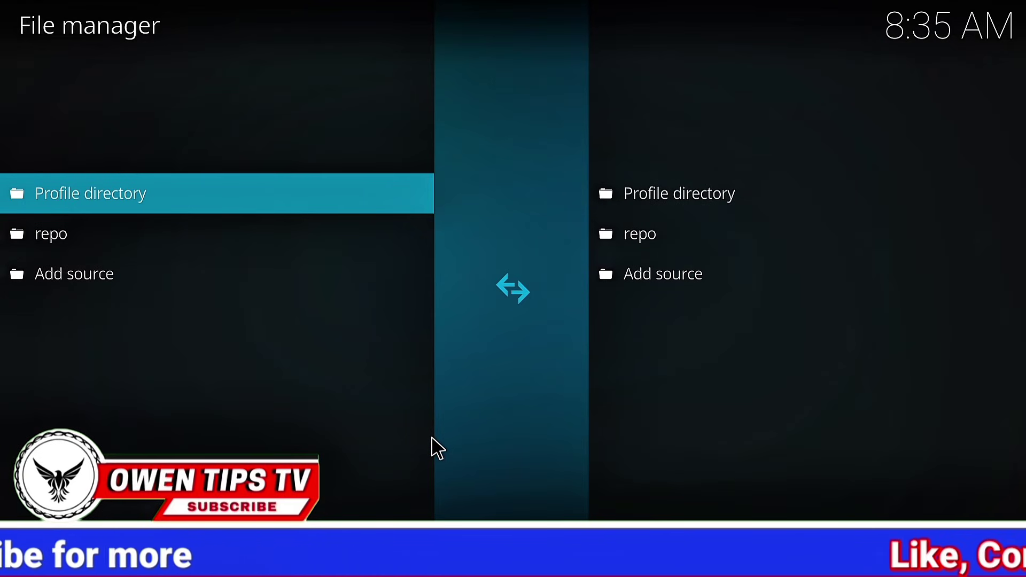
{"action": "key", "text": "Escape"}
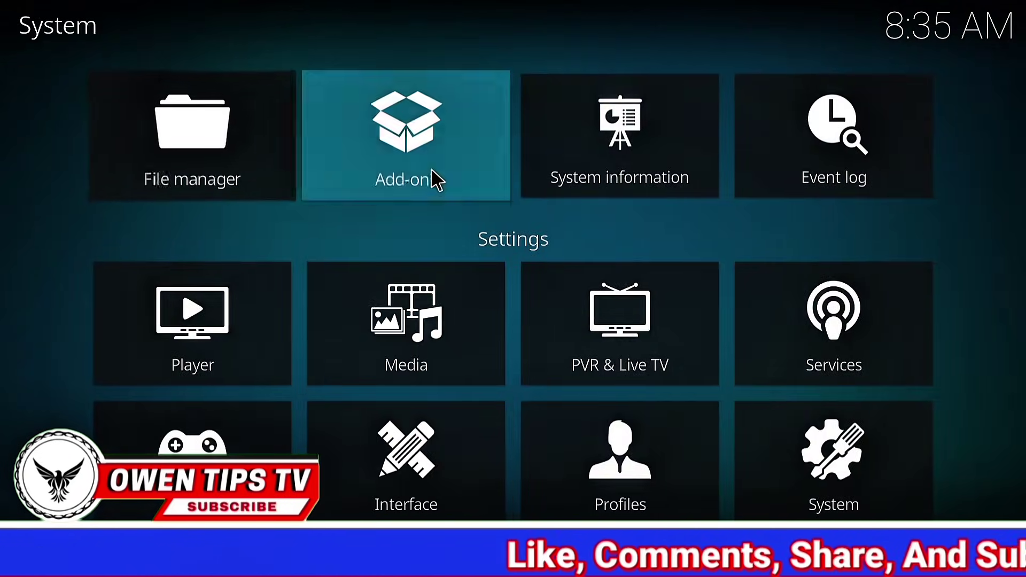
Install repository.enigmawiz-2.0.5.zip from the 'repo' source via Install from zip file
{"action": "left_click", "coordinate": [409, 137]}
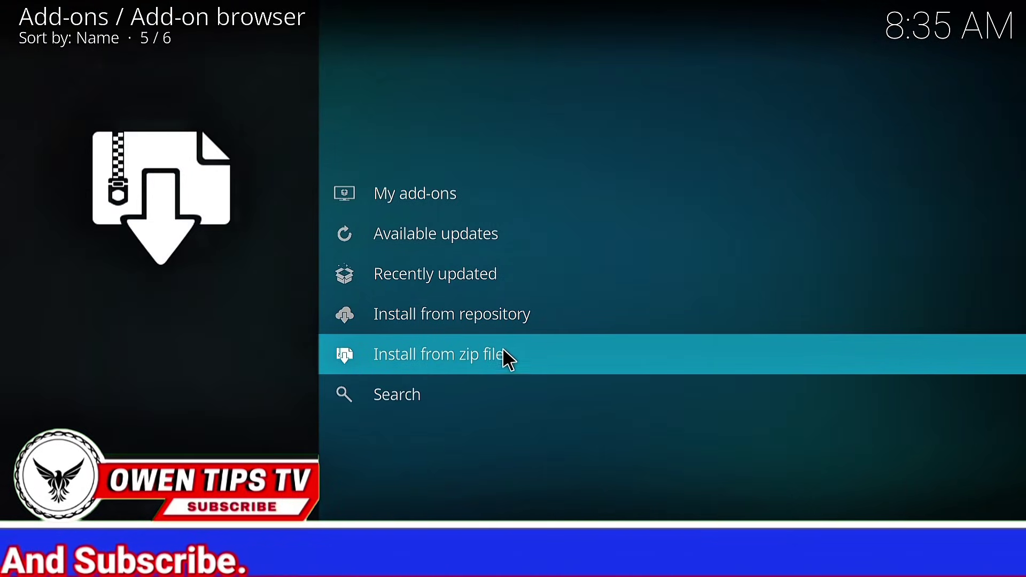
{"action": "left_click", "coordinate": [506, 348]}
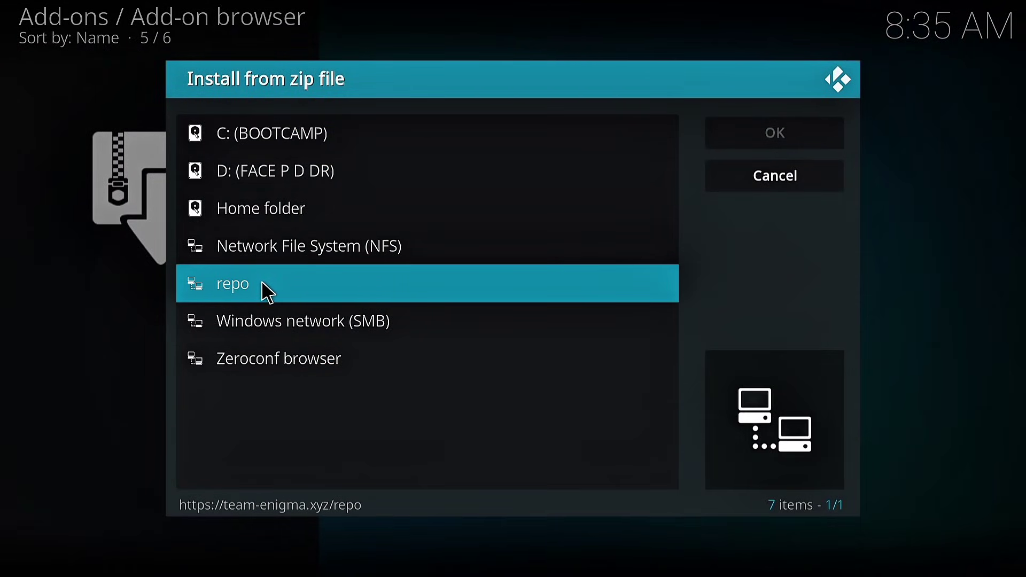
{"action": "left_click", "coordinate": [263, 284]}
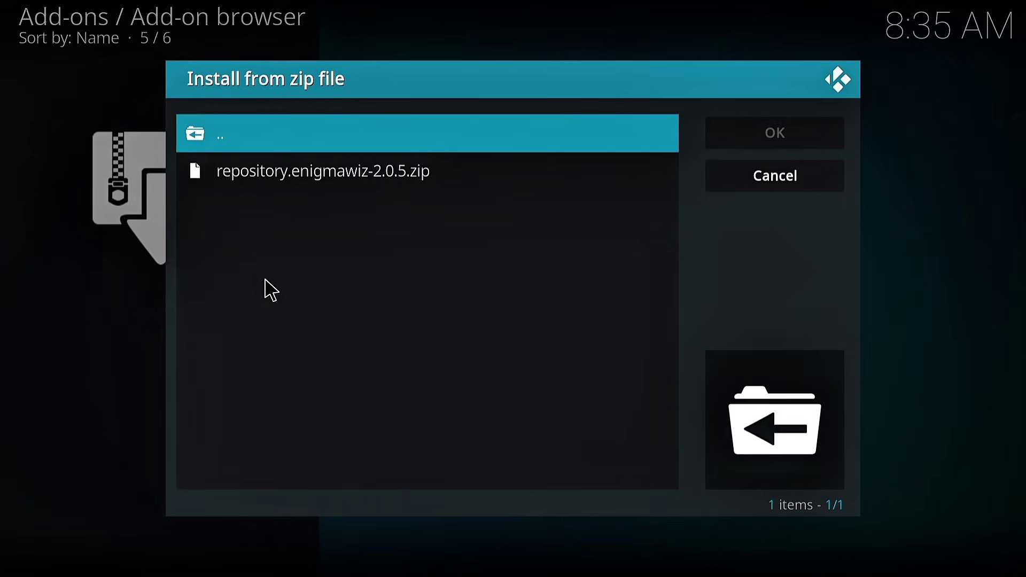
{"action": "left_click", "coordinate": [430, 170]}
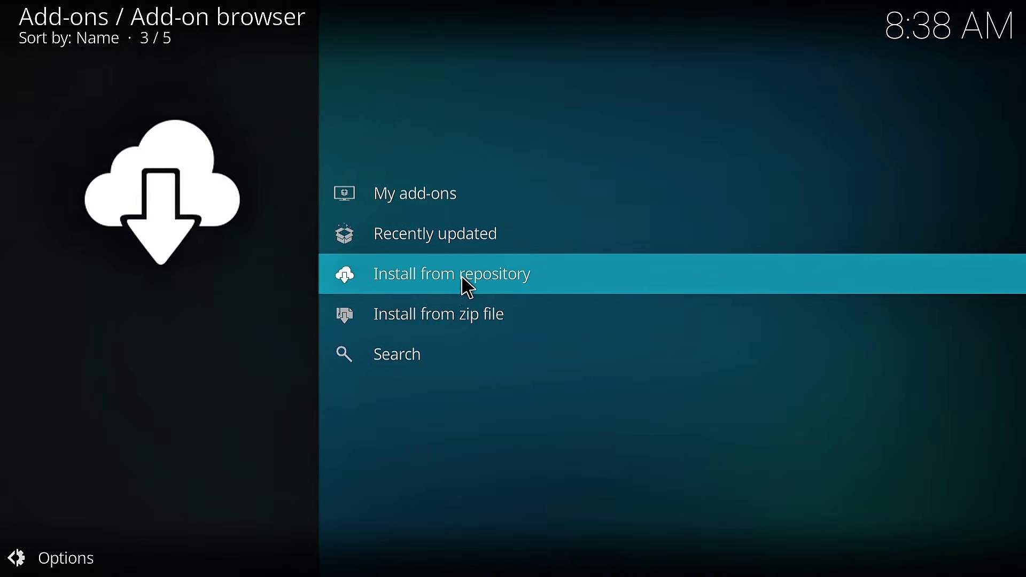
Install The Enigma Wizard from Enigma Repo's Program add-ons and accept its required dependencies
{"action": "left_click", "coordinate": [546, 276]}
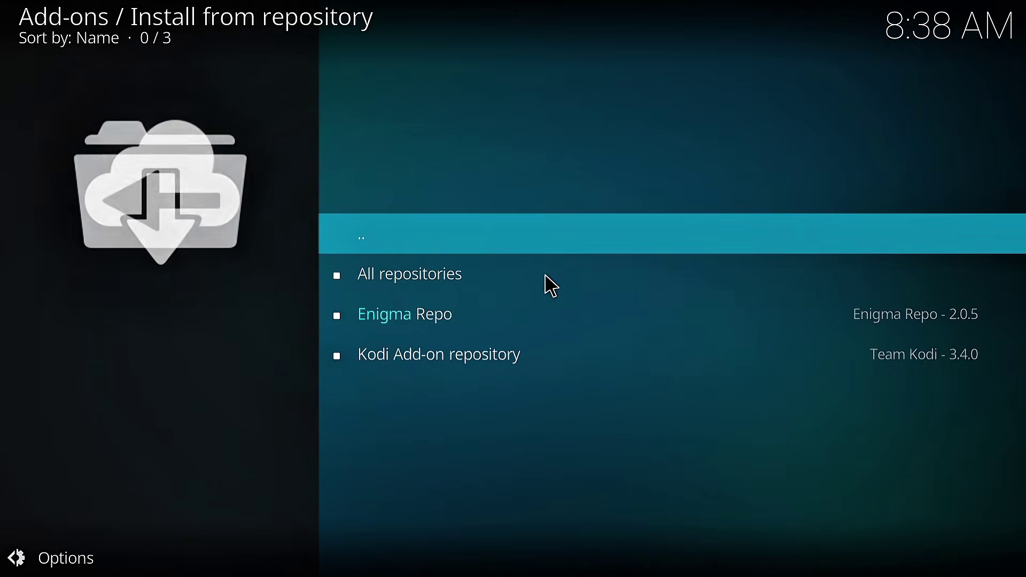
{"action": "left_click", "coordinate": [452, 324]}
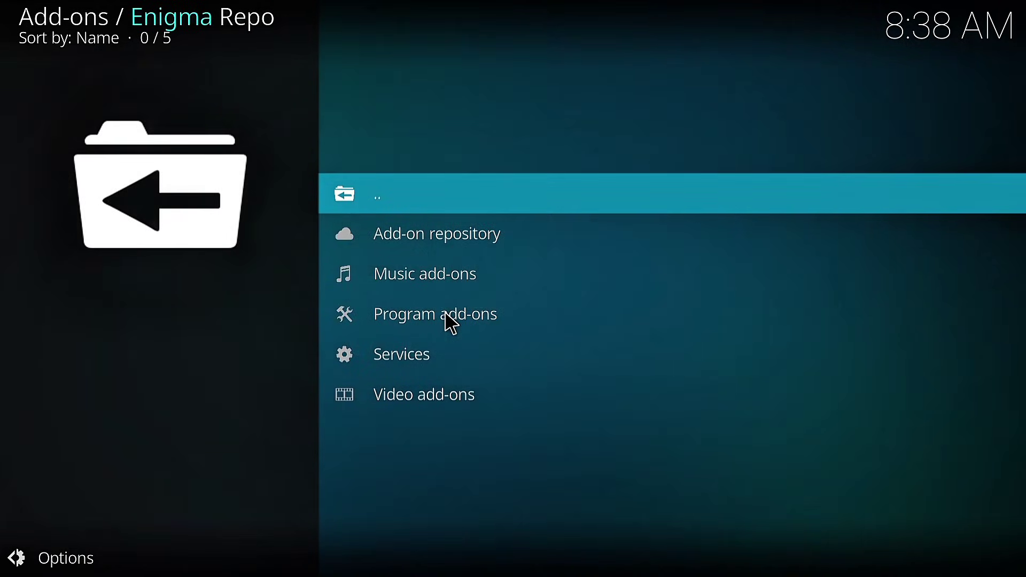
{"action": "left_click", "coordinate": [489, 327]}
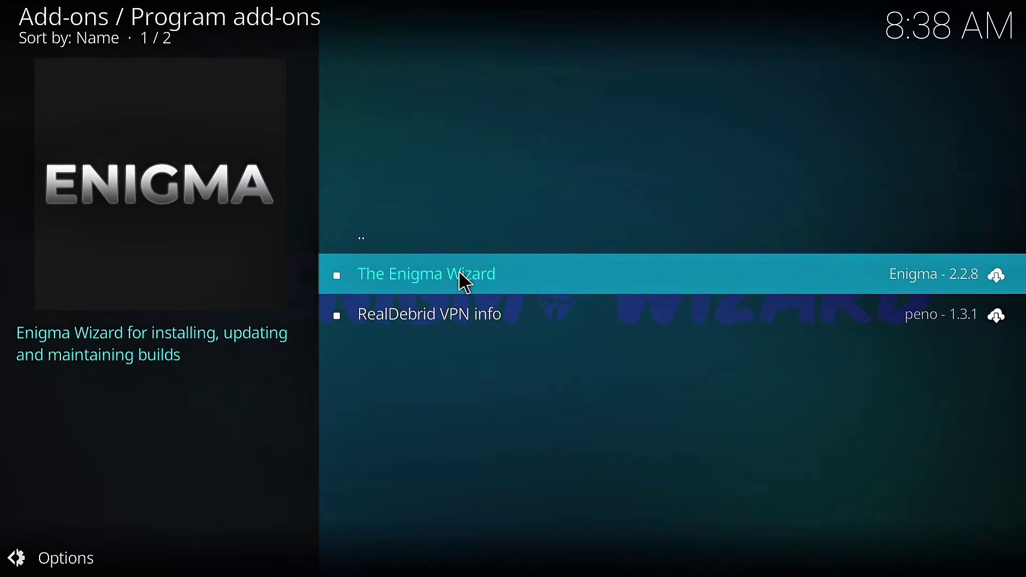
{"action": "left_click", "coordinate": [517, 286]}
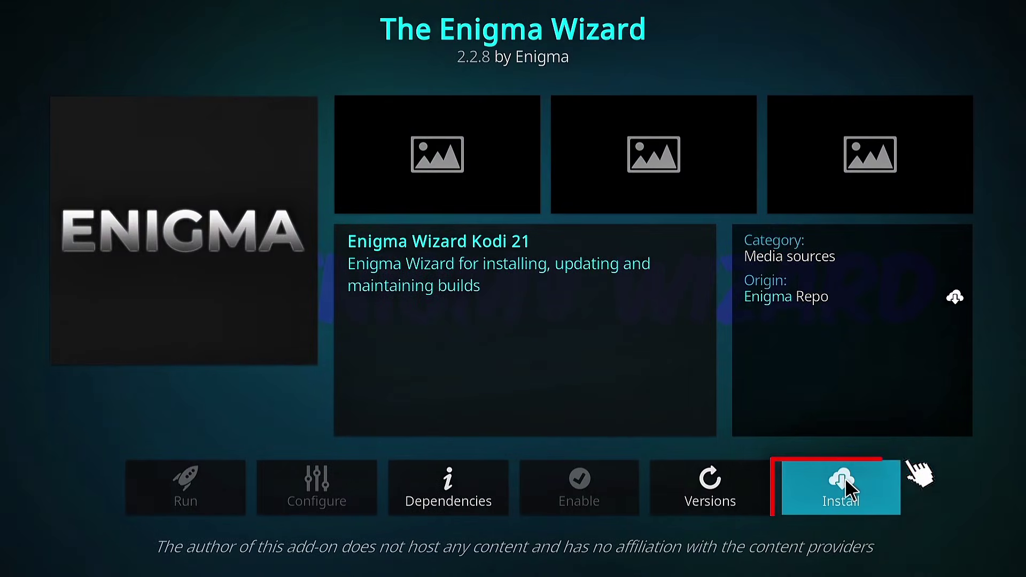
{"action": "left_click", "coordinate": [860, 477]}
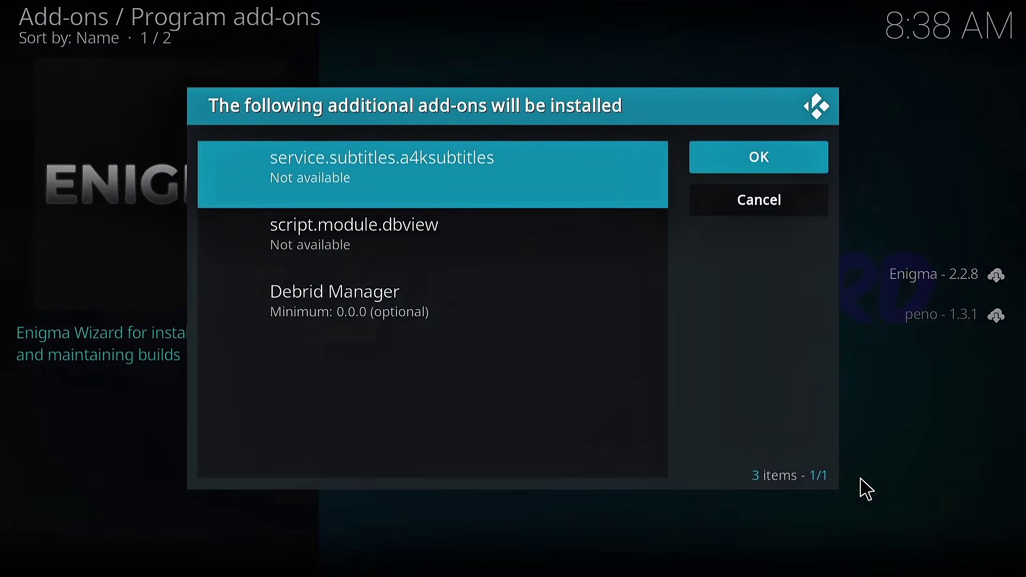
{"action": "left_click", "coordinate": [766, 151]}
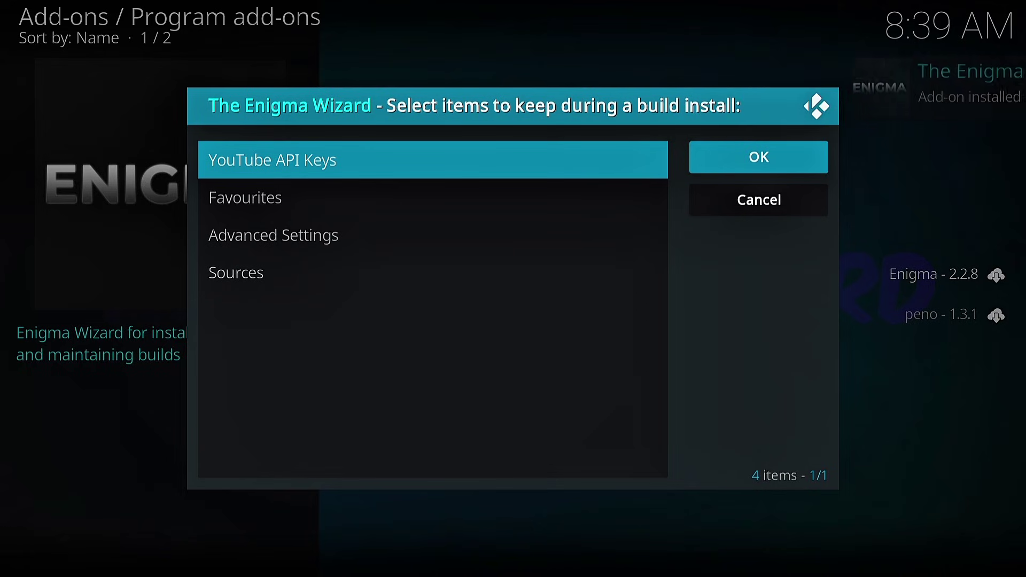
Confirm the items-to-keep dialog, close the welcome text, and agree to install a build now
{"action": "left_click", "coordinate": [749, 155]}
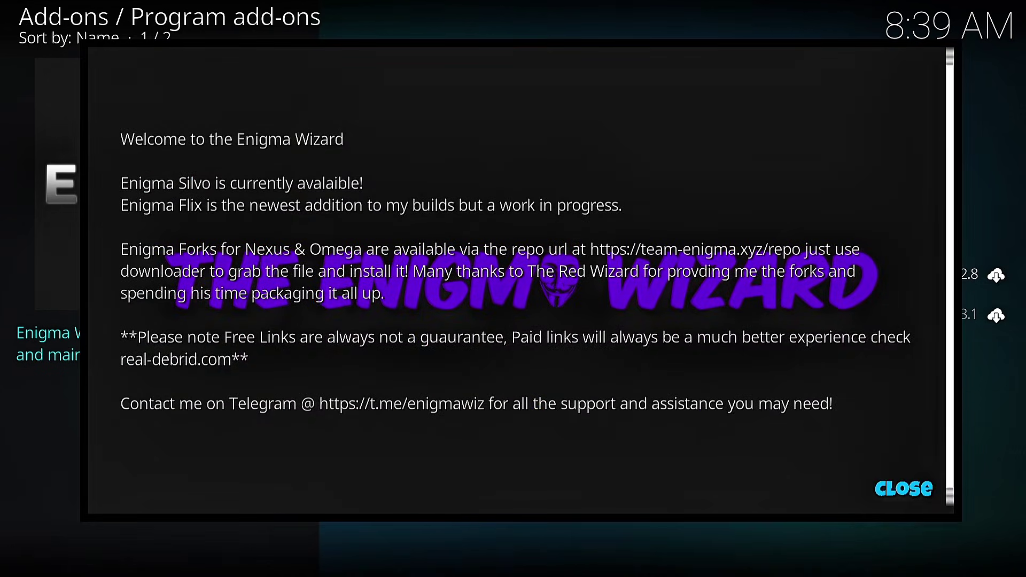
{"action": "left_click", "coordinate": [902, 490]}
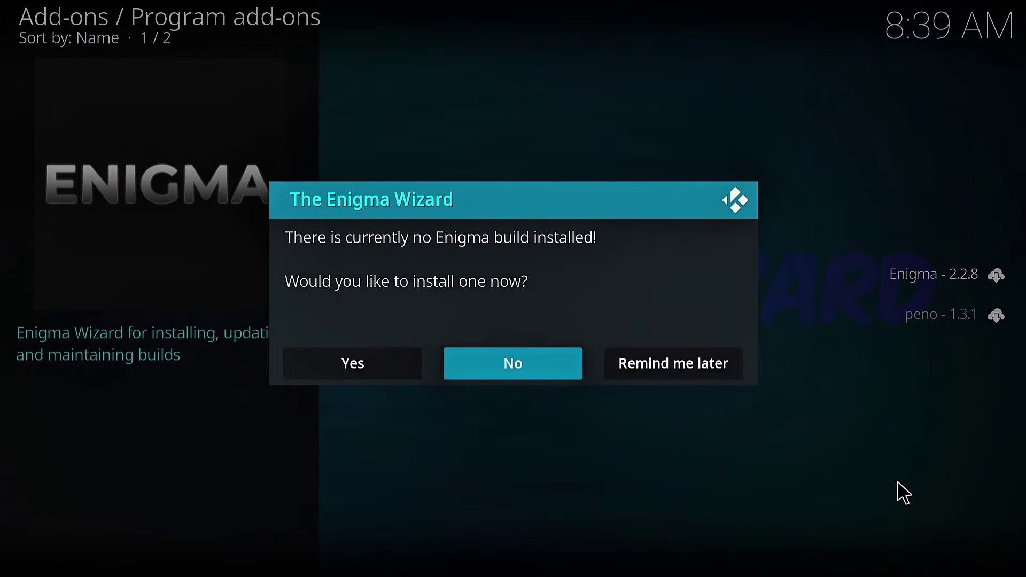
{"action": "left_click", "coordinate": [362, 365]}
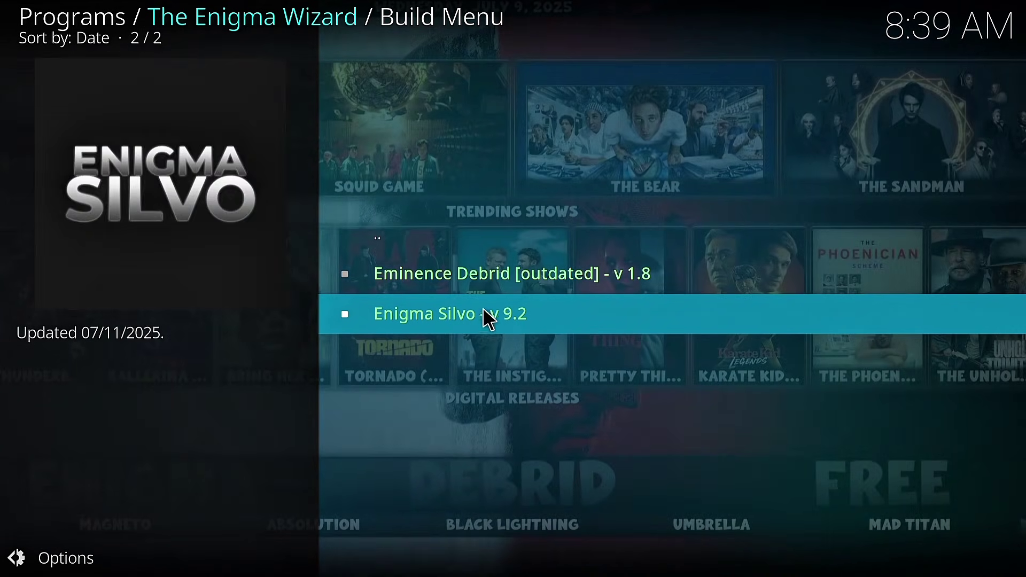
Choose the Enigma Silvo - v 9.2 build and continue its download and installation
{"action": "left_click", "coordinate": [541, 320]}
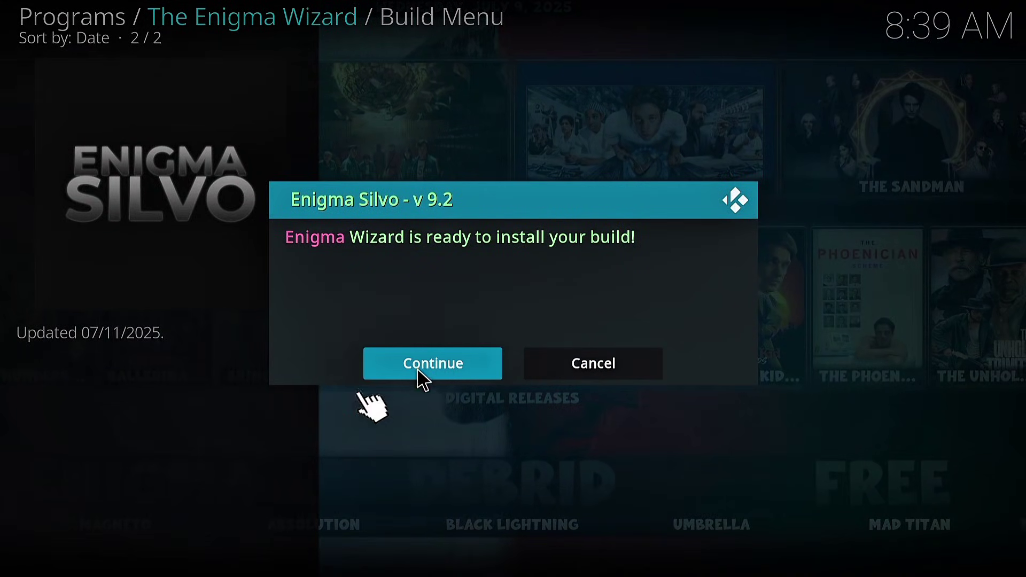
{"action": "left_click", "coordinate": [410, 360]}
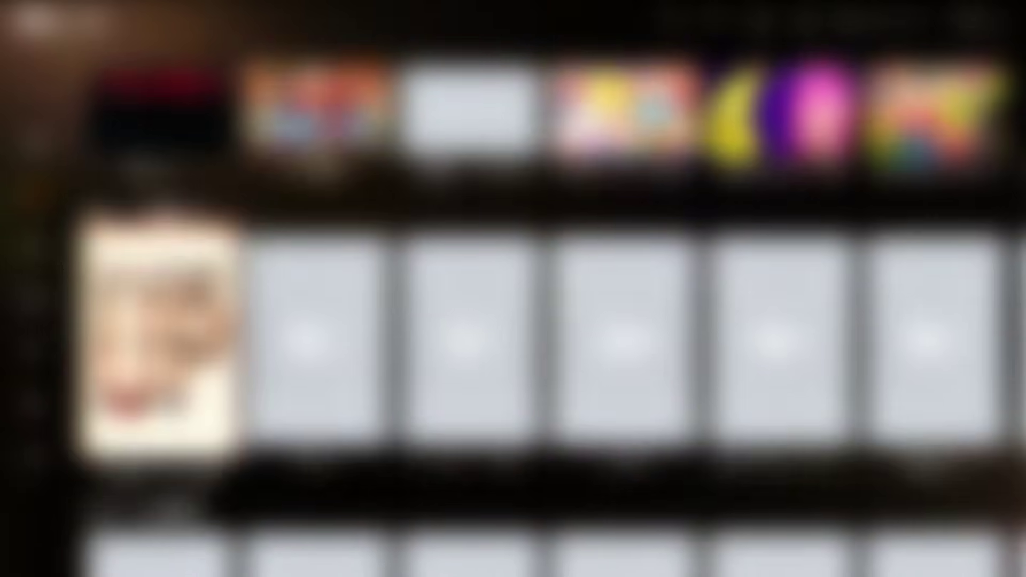
Move to the next sidebar section, enter its tiles, and scroll down to the poster rows
{"action": "key", "text": "Down"}
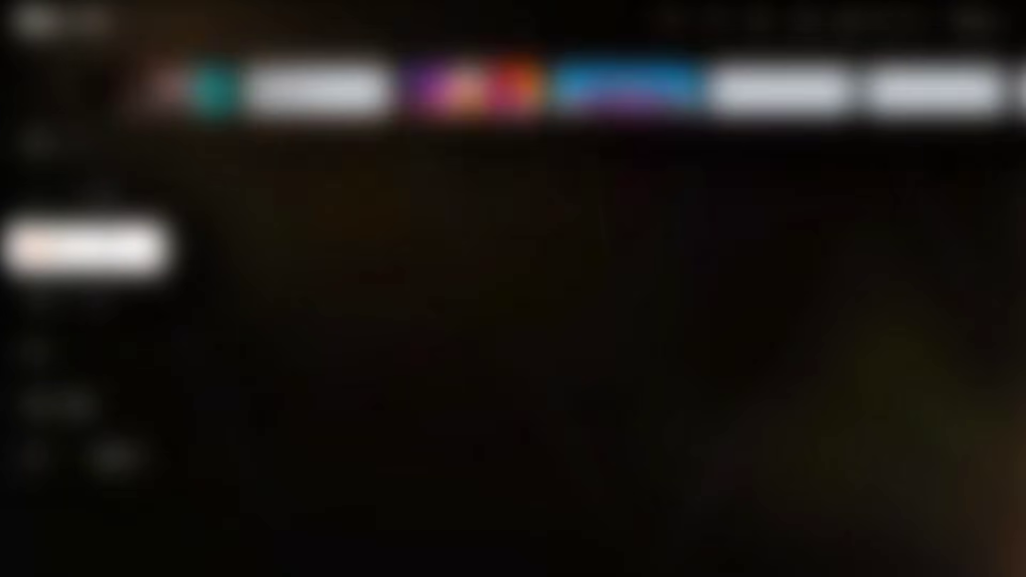
{"action": "key", "text": "Right"}
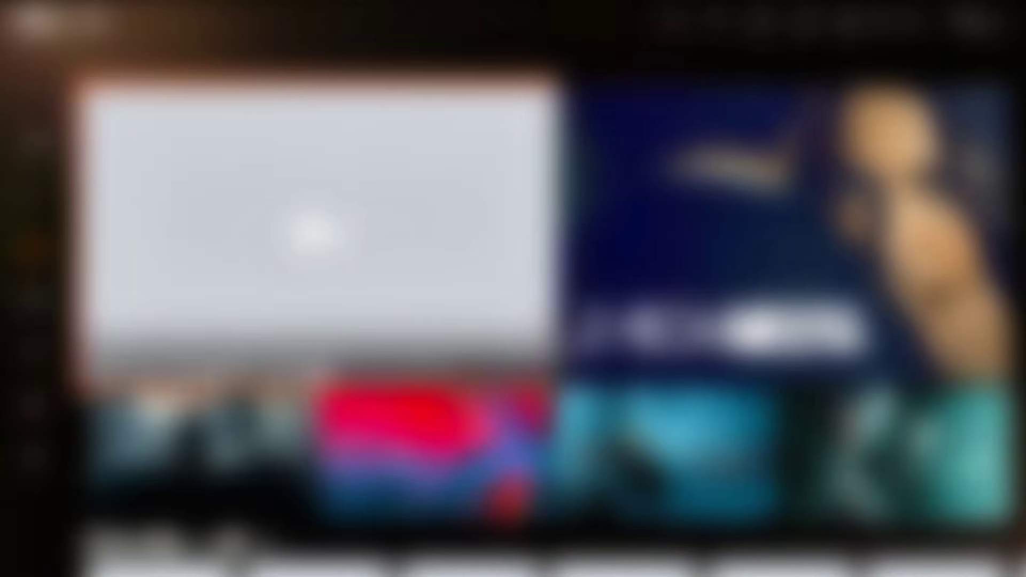
{"action": "key", "text": "Down"}
{"action": "key", "text": "Down"}
{"action": "key", "text": "Down"}
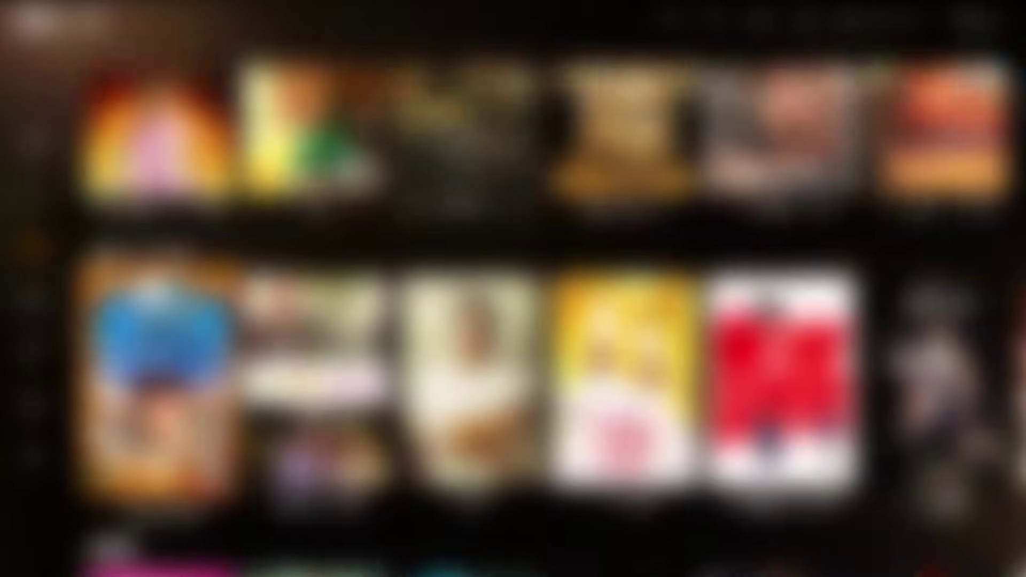